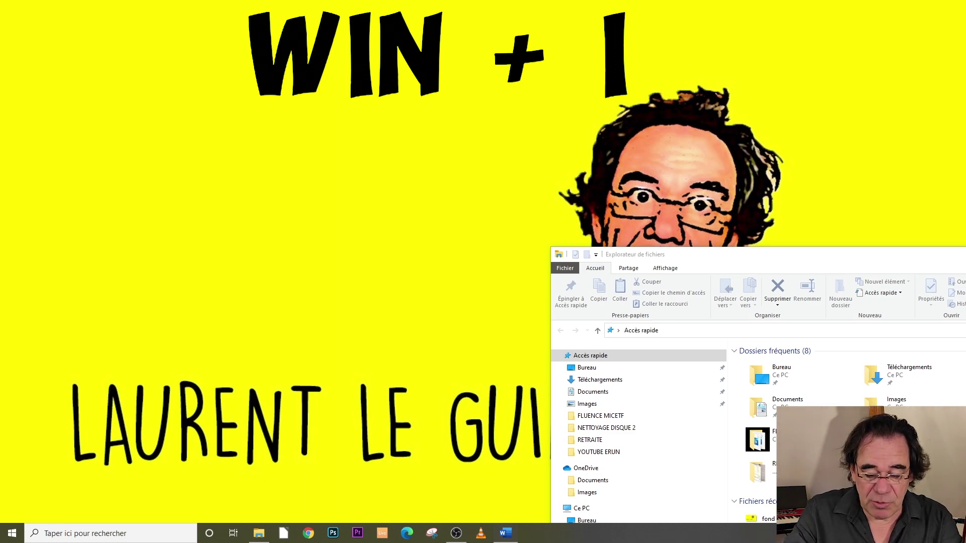
Open the Windows Settings window and lock the Windows session
{"action": "key", "text": "super+i"}
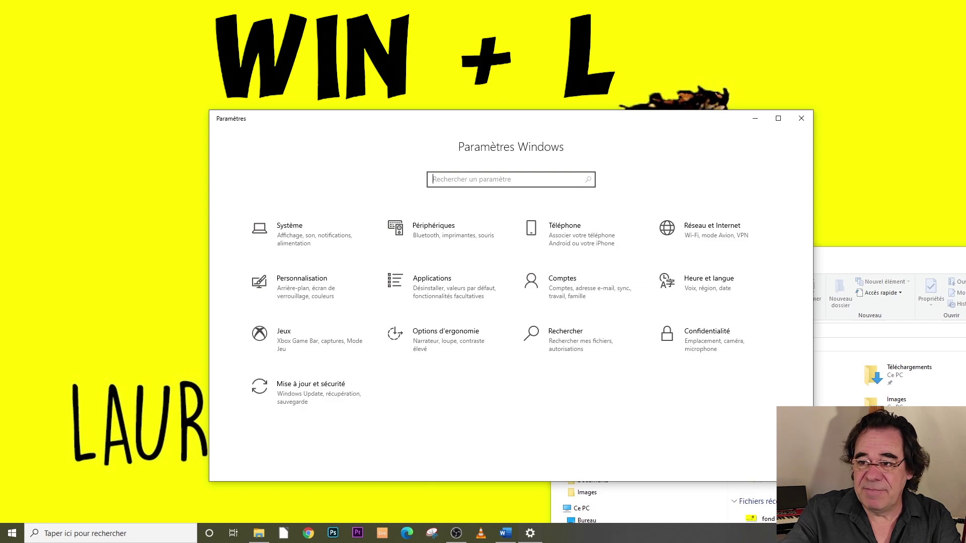
{"action": "key", "text": "super+l"}
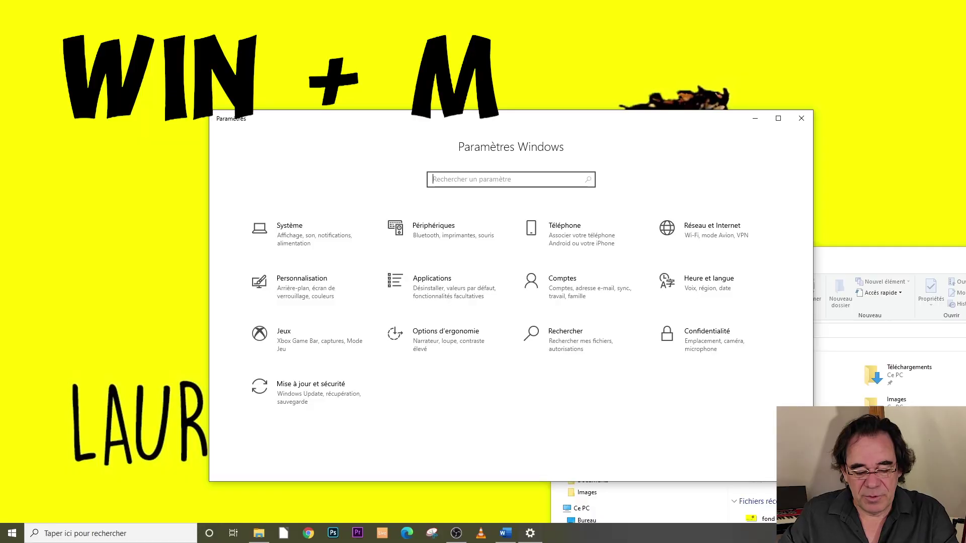
Minimize all open windows and restore them, repeating this with the show-desktop toggle
{"action": "key", "text": "super+m"}
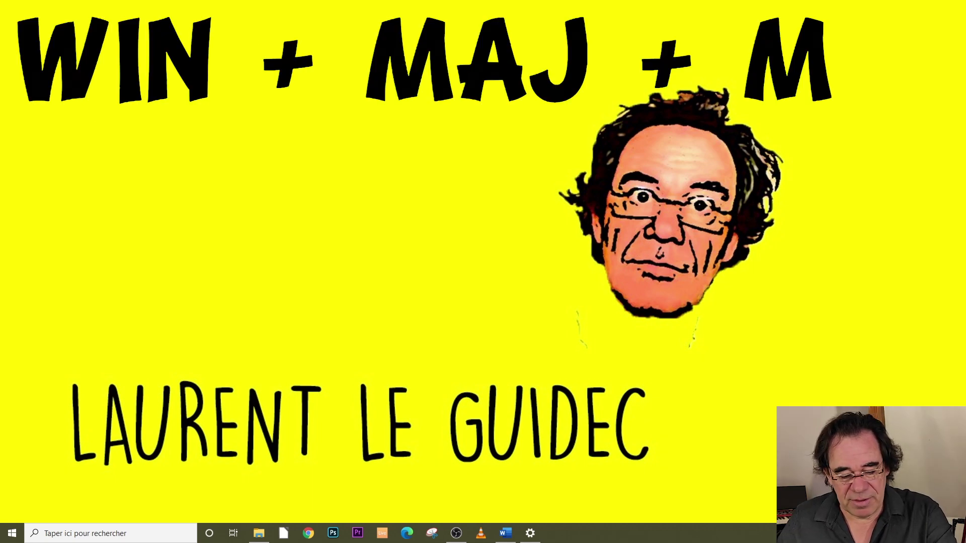
{"action": "key", "text": "super+shift+m"}
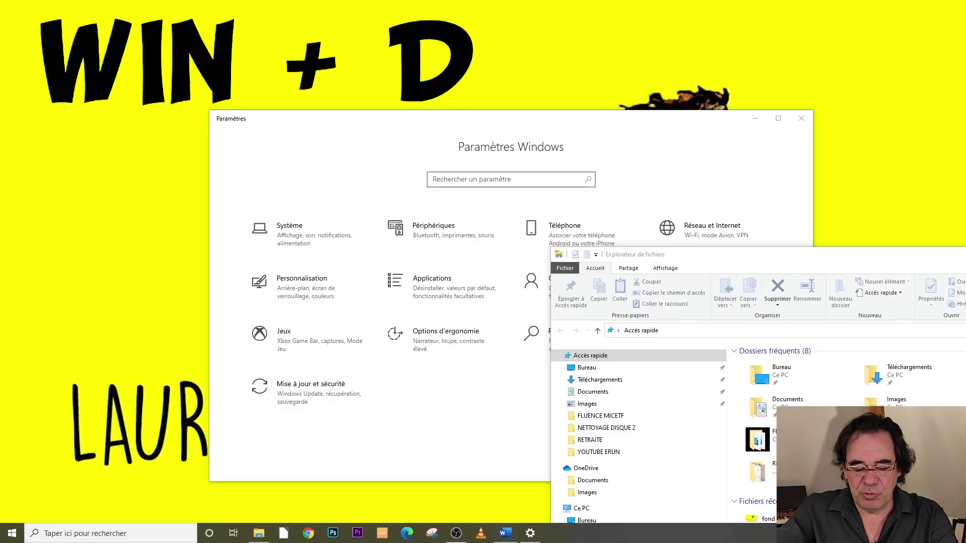
{"action": "key", "text": "super+d"}
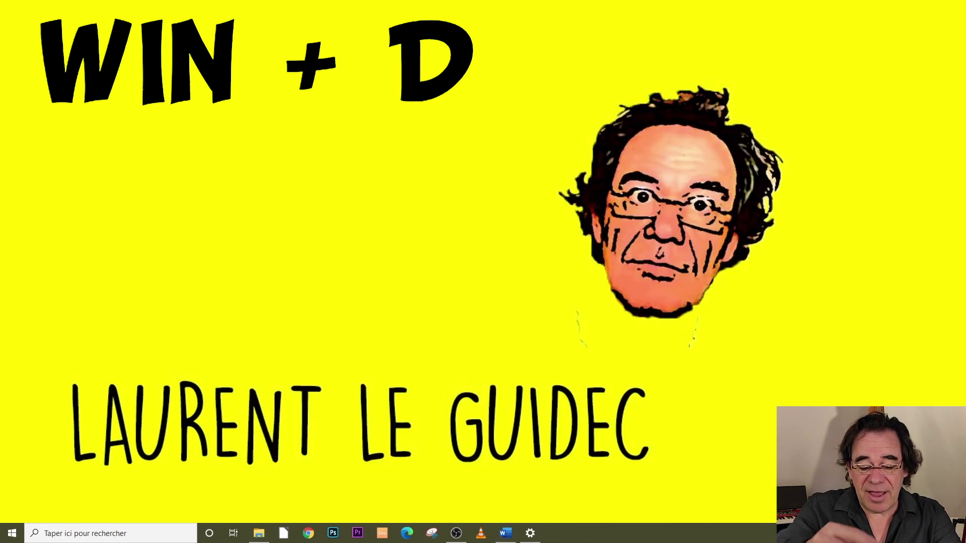
{"action": "key", "text": "super+d"}
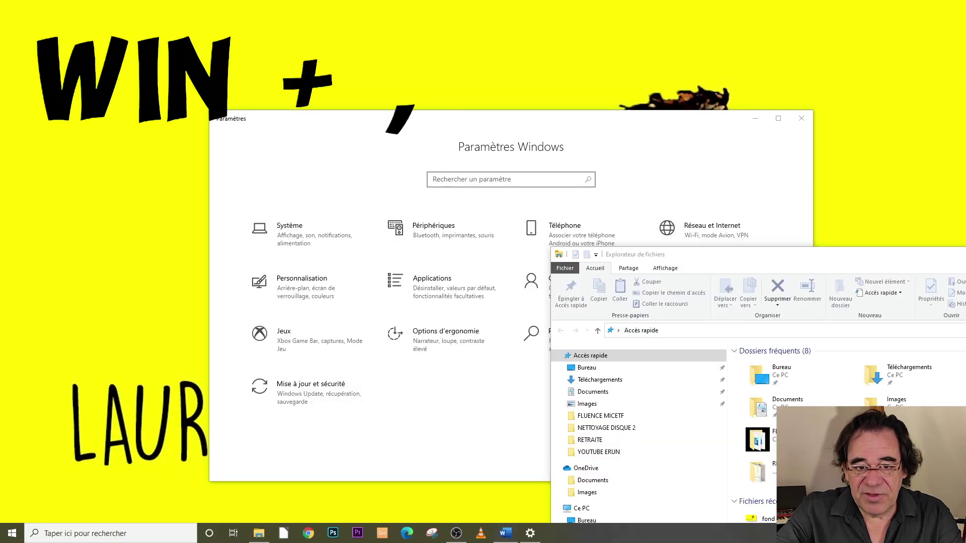
Peek at the desktop behind the open windows and display the screen projection options
{"action": "key", "text": "super+comma"}
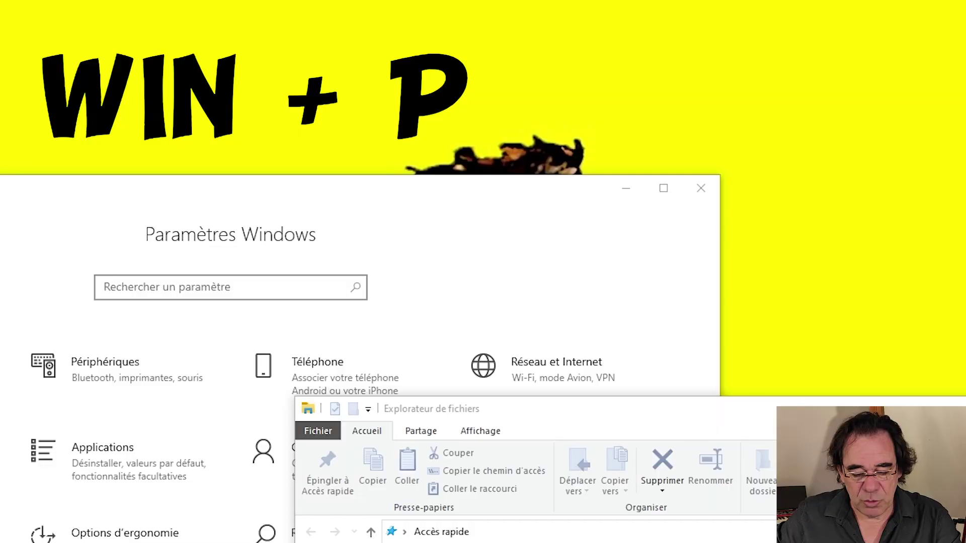
{"action": "key", "text": "super+p"}
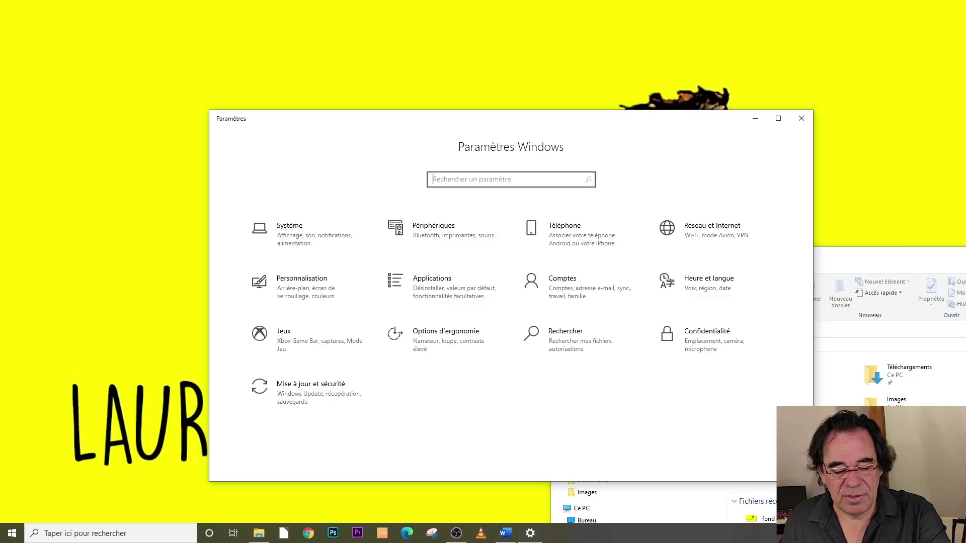
Cycle through the open windows in the window switcher and return to the Paramètres window
{"action": "key", "text": "alt+Tab"}
{"action": "key", "text": "alt+Tab"}
{"action": "key", "text": "alt+Tab"}
{"action": "key", "text": "alt+Tab"}
{"action": "key", "text": "alt+Tab"}
{"action": "key", "text": "alt+Tab"}
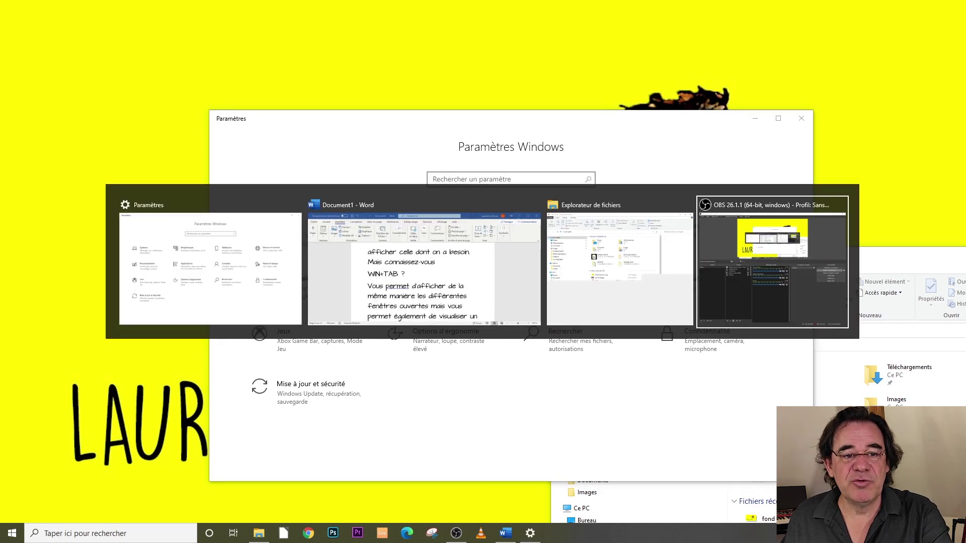
{"action": "key", "text": "alt+Tab"}
{"action": "key", "text": "alt+Tab"}
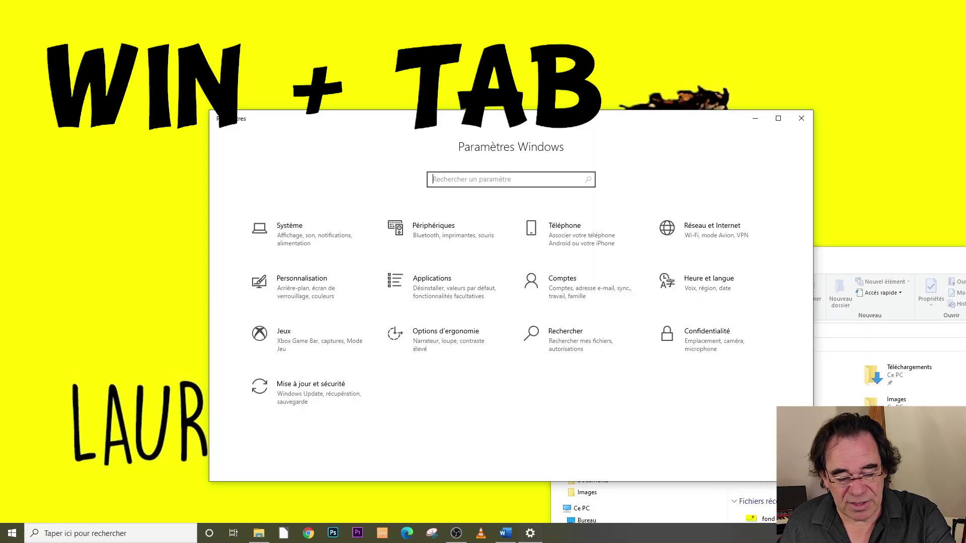
Browse the timeline of recent files in Task View back to mid-February and return to the most recent entries
{"action": "key", "text": "super+Tab"}
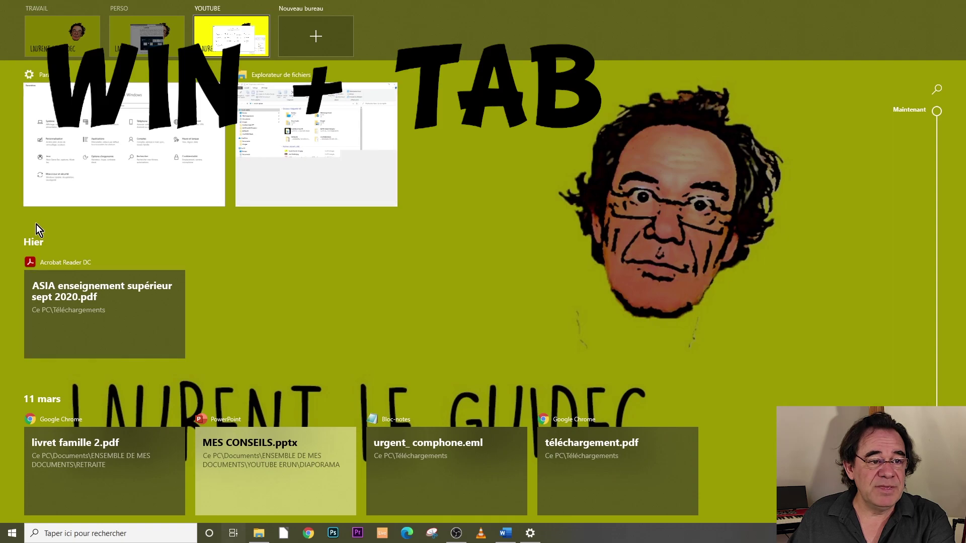
{"action": "scroll", "coordinate": [100, 302], "scroll_direction": "down", "scroll_amount": 10}
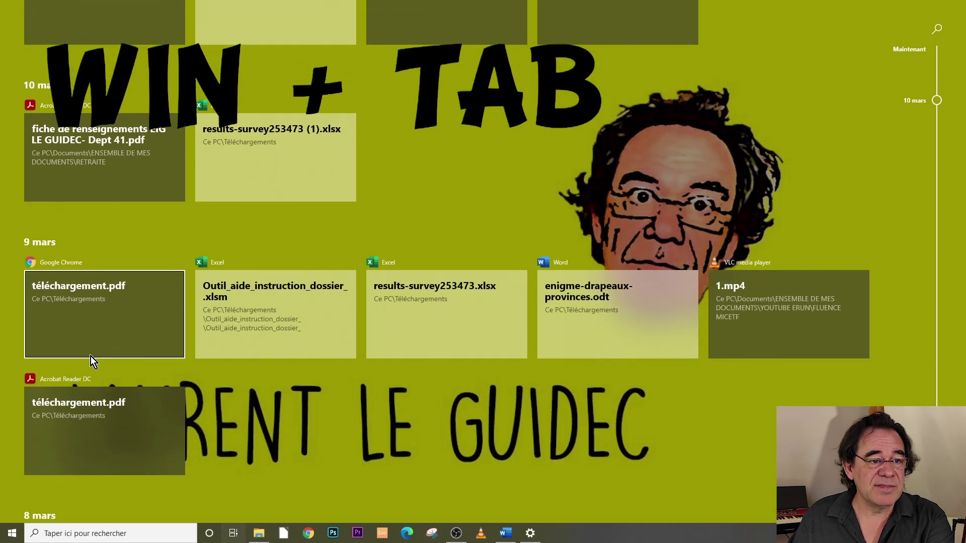
{"action": "scroll", "coordinate": [89, 347], "scroll_direction": "down", "scroll_amount": 15}
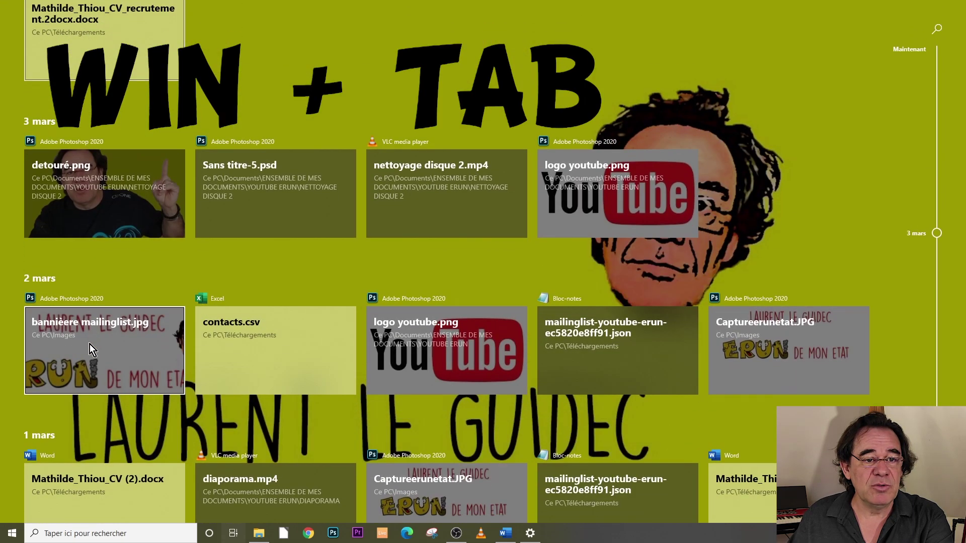
{"action": "scroll", "coordinate": [90, 344], "scroll_direction": "down", "scroll_amount": 15}
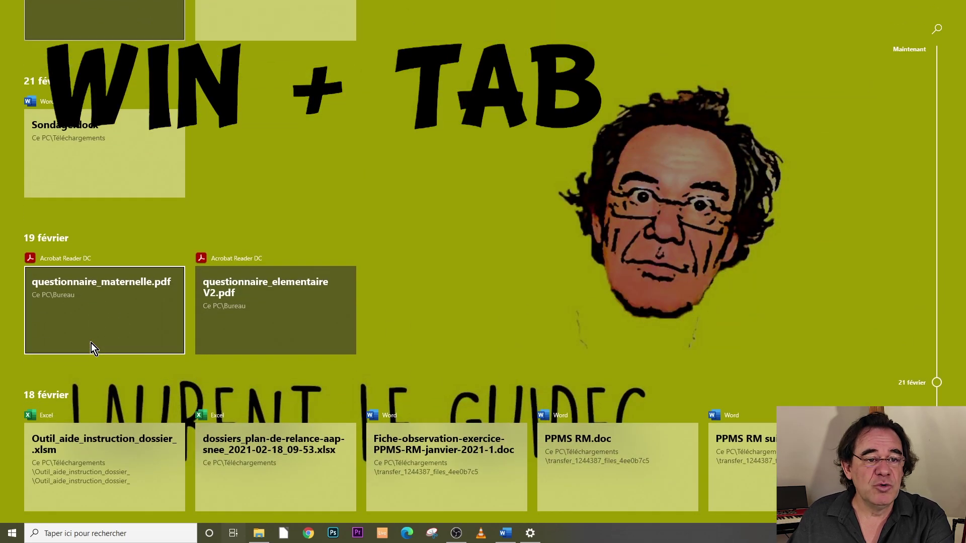
{"action": "scroll", "coordinate": [92, 343], "scroll_direction": "down", "scroll_amount": 10}
{"action": "scroll", "coordinate": [121, 340], "scroll_direction": "up", "scroll_amount": 8}
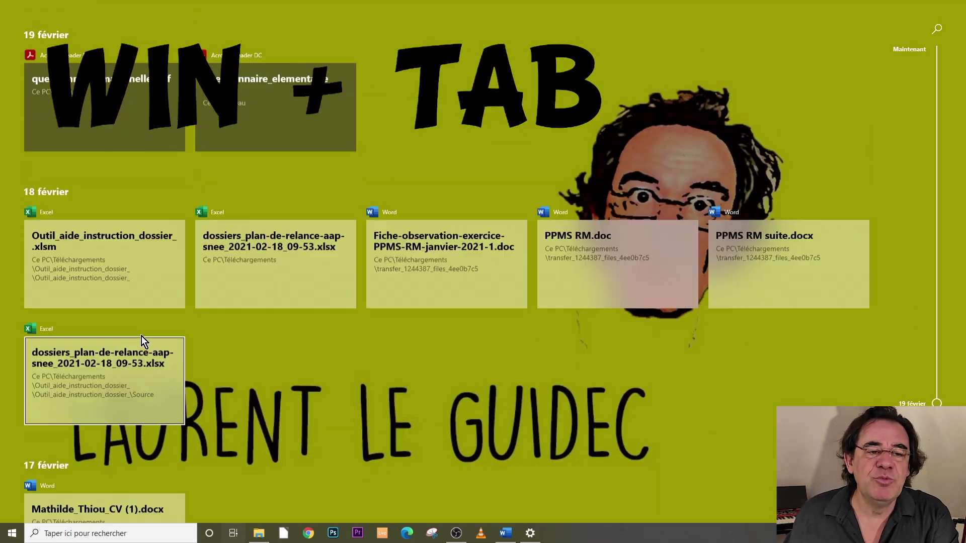
{"action": "scroll", "coordinate": [170, 327], "scroll_direction": "up", "scroll_amount": 20}
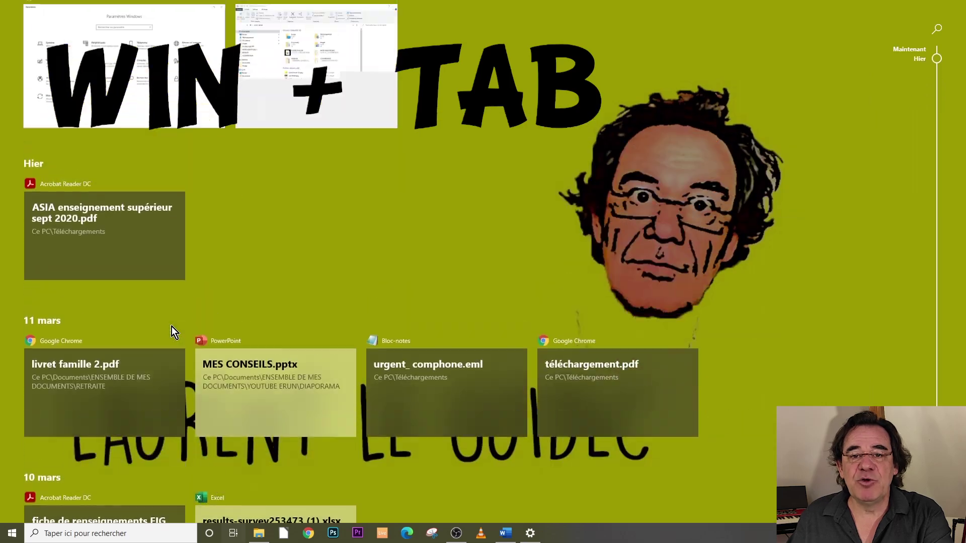
{"action": "scroll", "coordinate": [171, 327], "scroll_direction": "up", "scroll_amount": 3}
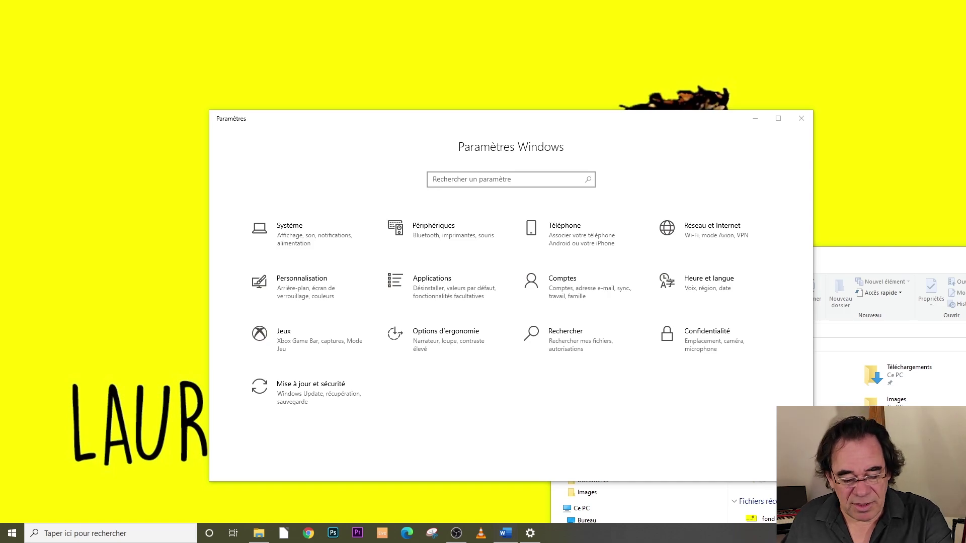
Reopen Task View and preview the windows on the TRAVAIL, PERSO and YOUTUBE virtual desktops
{"action": "left_click", "coordinate": [233, 534]}
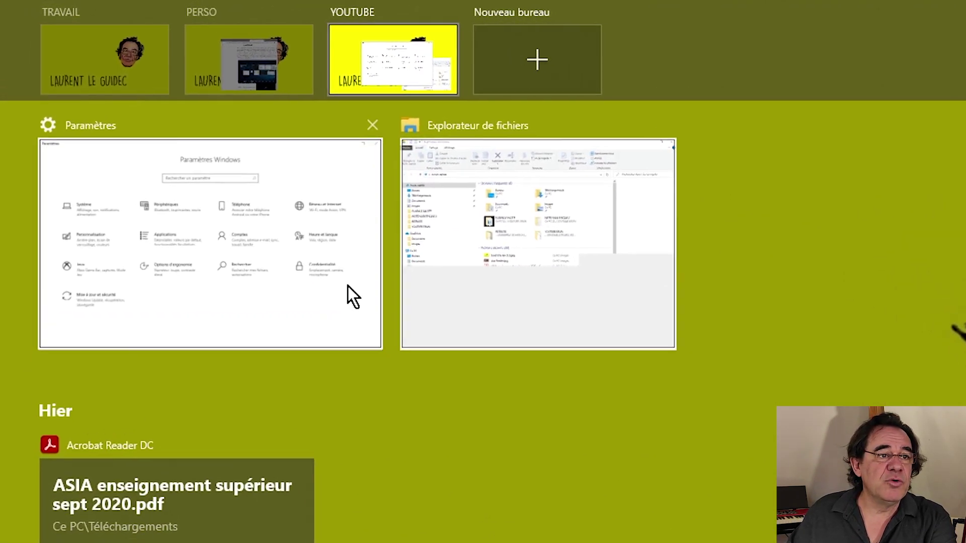
{"action": "mouse_move", "coordinate": [67, 19]}
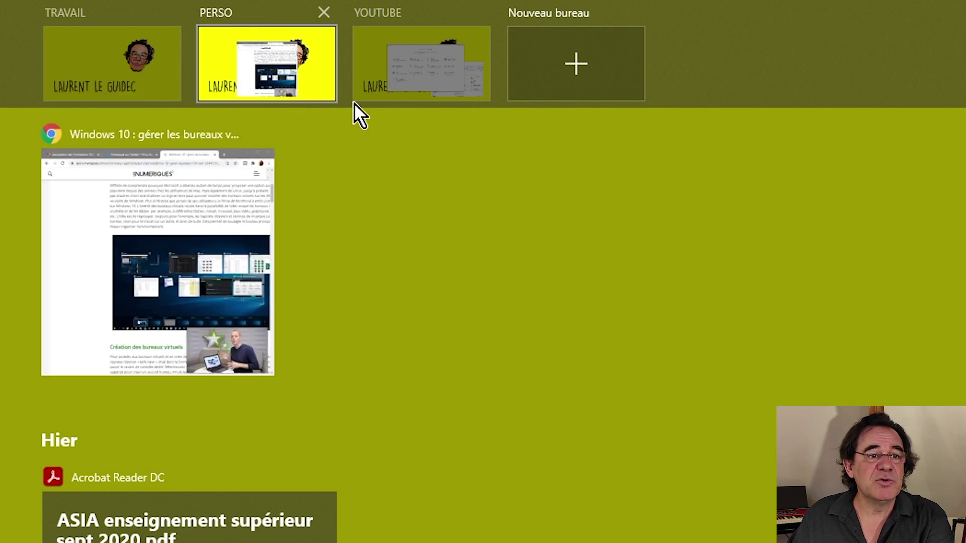
{"action": "mouse_move", "coordinate": [396, 39]}
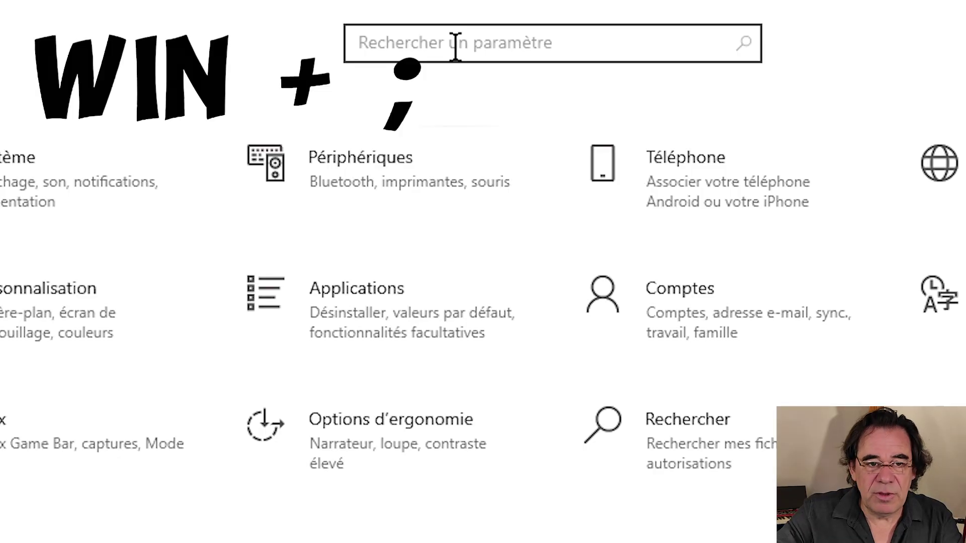
Open the emoji panel at the settings search field and view its Kaomoji and Symboles collections
{"action": "key", "text": "super+semicolon"}
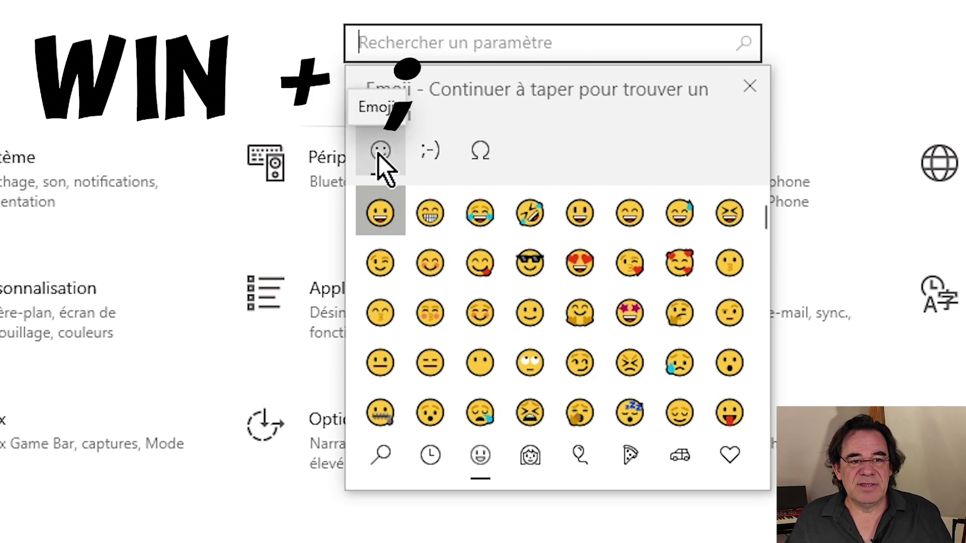
{"action": "left_click", "coordinate": [432, 151]}
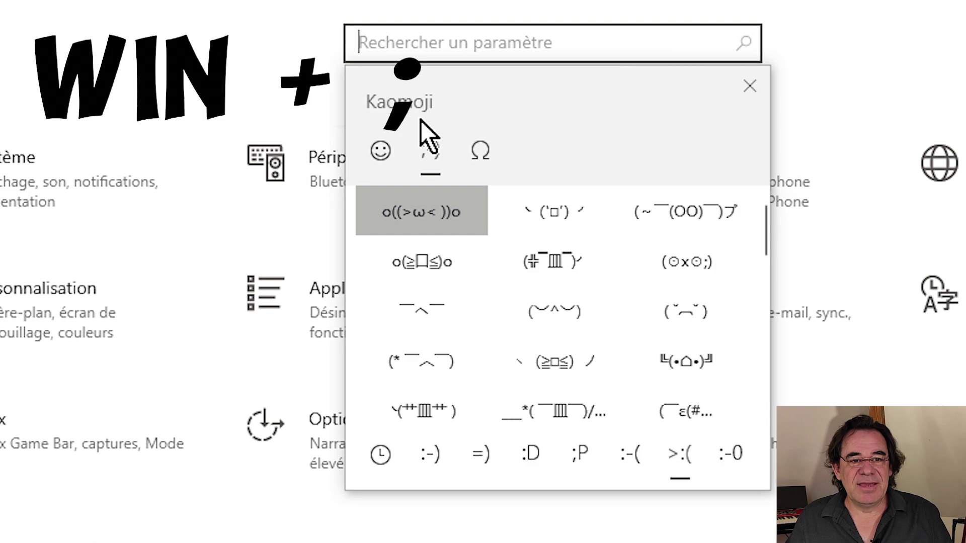
{"action": "left_click", "coordinate": [479, 153]}
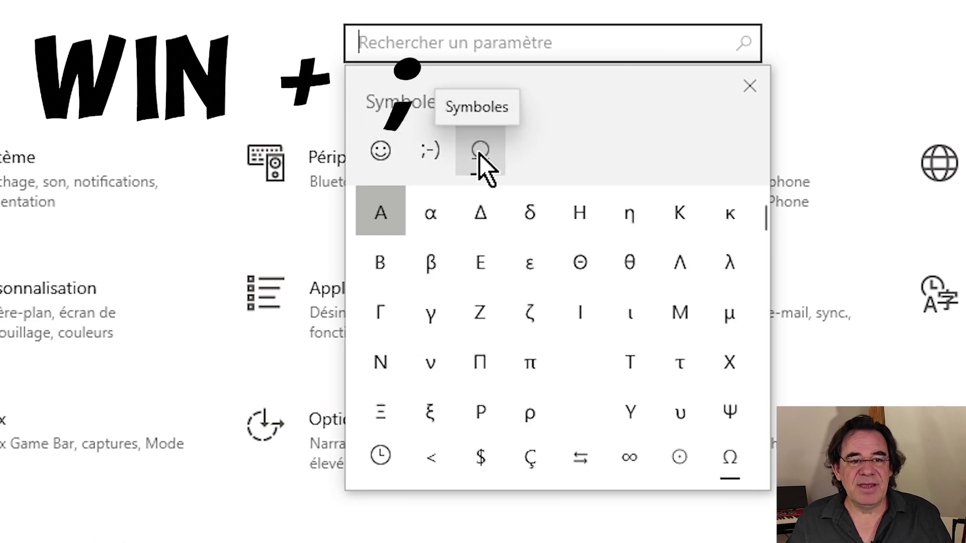
Return to the emoji collection and view its people and balloon categories
{"action": "left_click", "coordinate": [381, 148]}
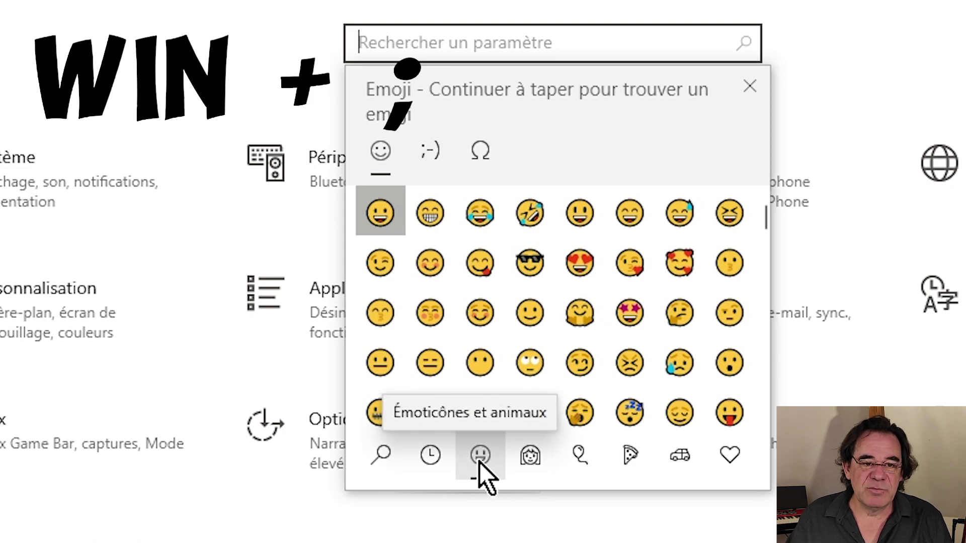
{"action": "left_click", "coordinate": [526, 468]}
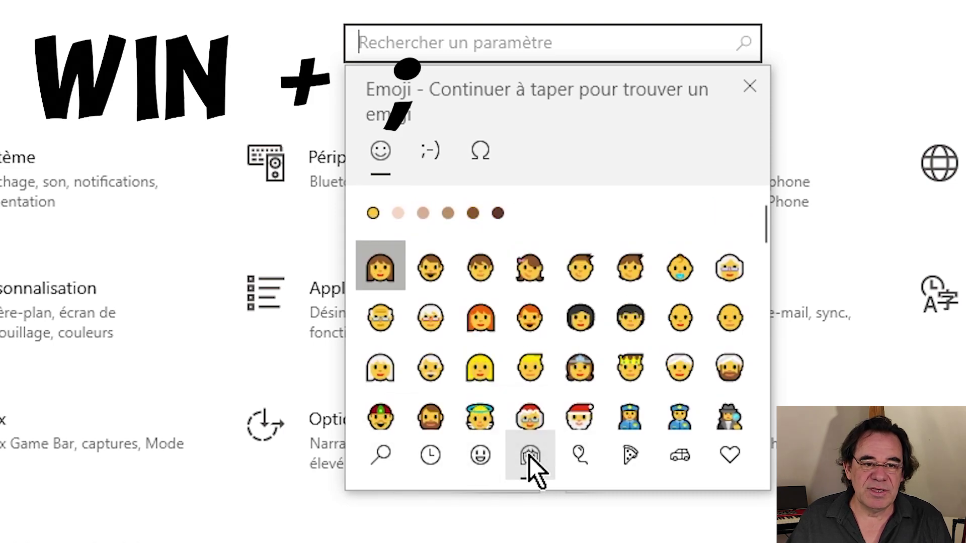
{"action": "left_click", "coordinate": [578, 459]}
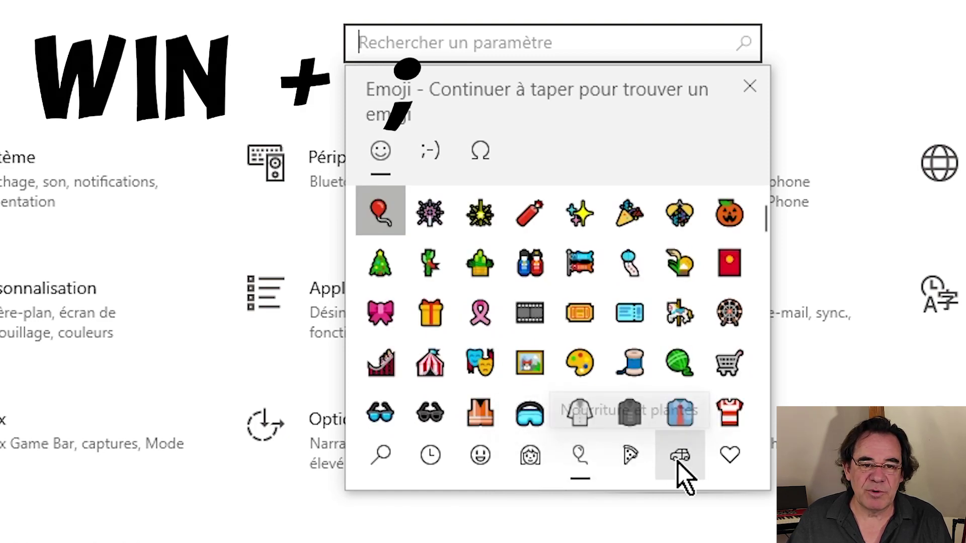
Look through the :-) and =) categories of the Kaomoji collection
{"action": "left_click", "coordinate": [434, 152]}
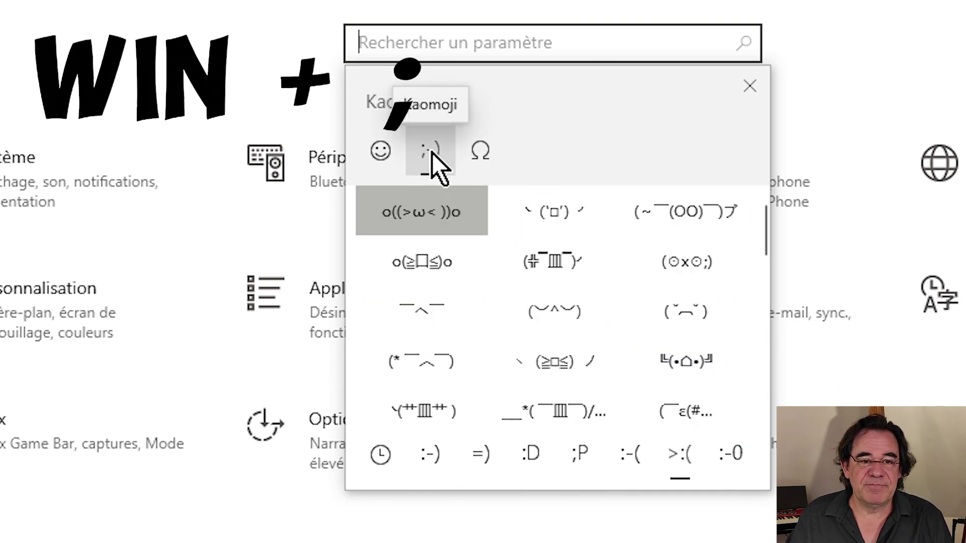
{"action": "left_click", "coordinate": [431, 454]}
{"action": "left_click_drag", "start_coordinate": [758, 216], "coordinate": [759, 385]}
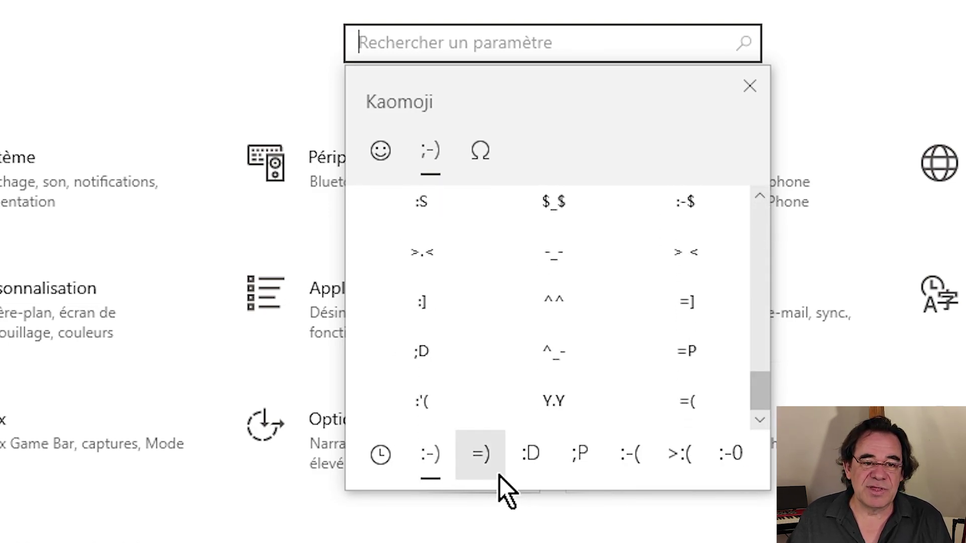
{"action": "left_click", "coordinate": [479, 464]}
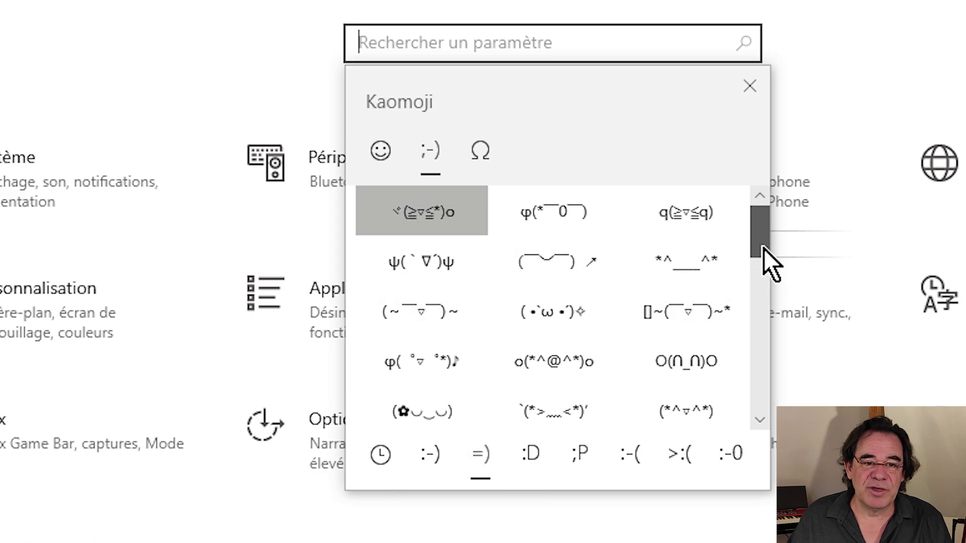
View the punctuation, currency and Latin symbol categories of the Symboles collection
{"action": "left_click", "coordinate": [479, 154]}
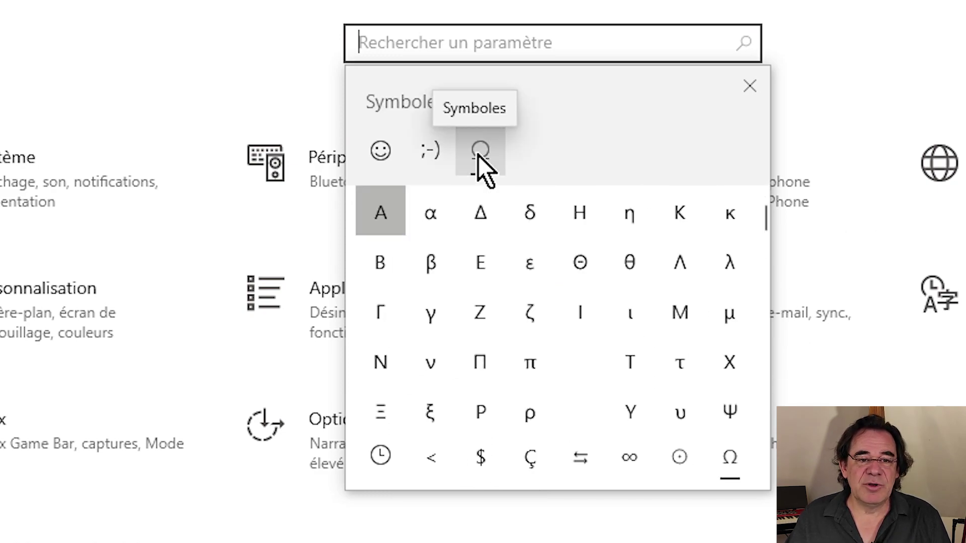
{"action": "left_click", "coordinate": [433, 461]}
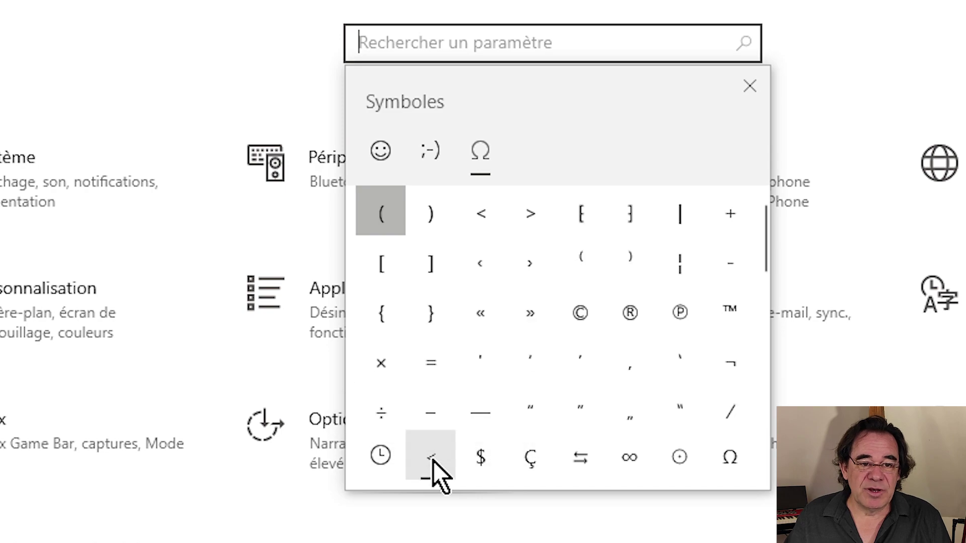
{"action": "left_click", "coordinate": [478, 462]}
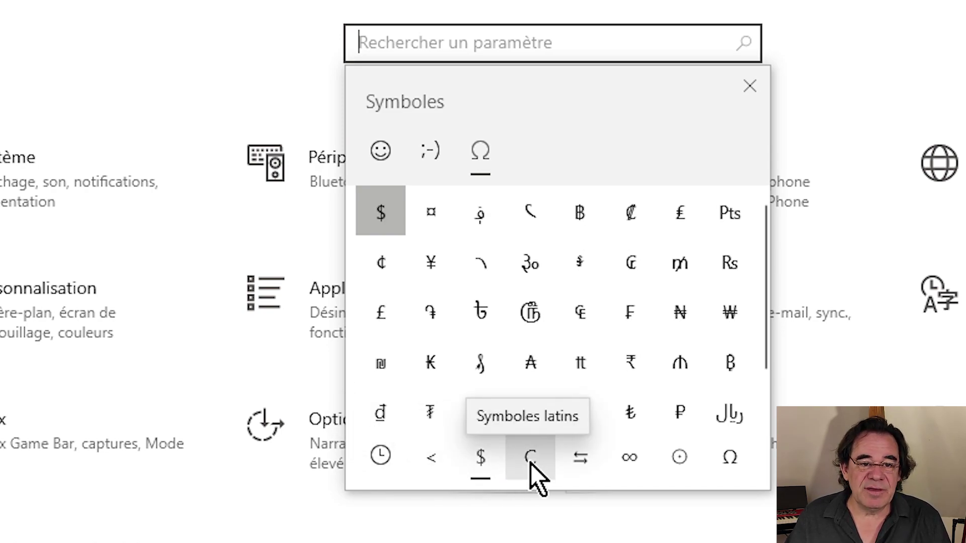
{"action": "left_click", "coordinate": [531, 462]}
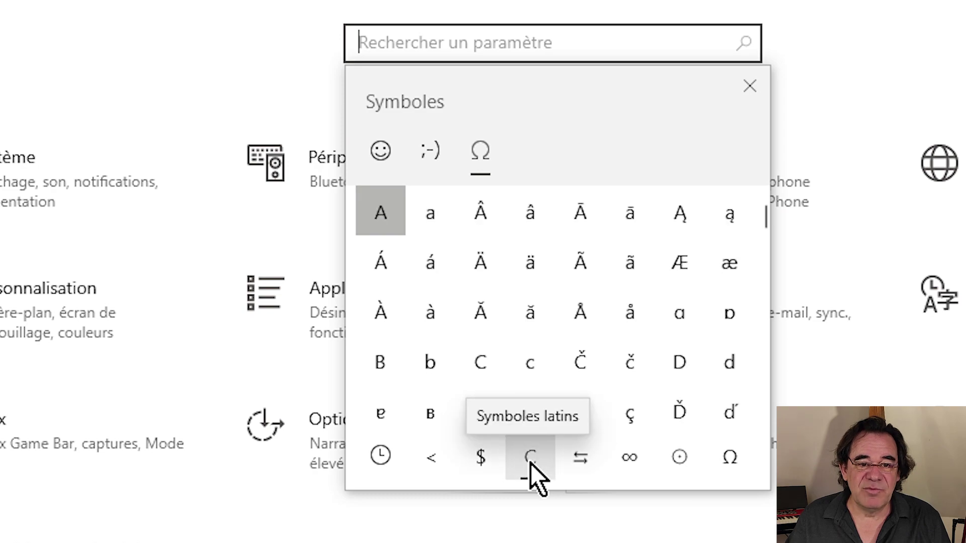